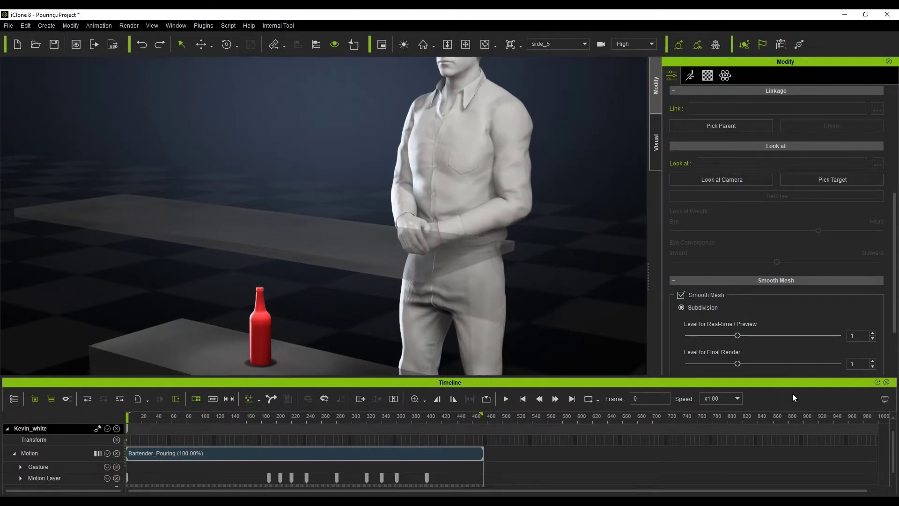
- Play the bartender animation, then select the red bottle and expand the Kevin_white character in the scene hierarchy
{"action": "key", "text": "space"}
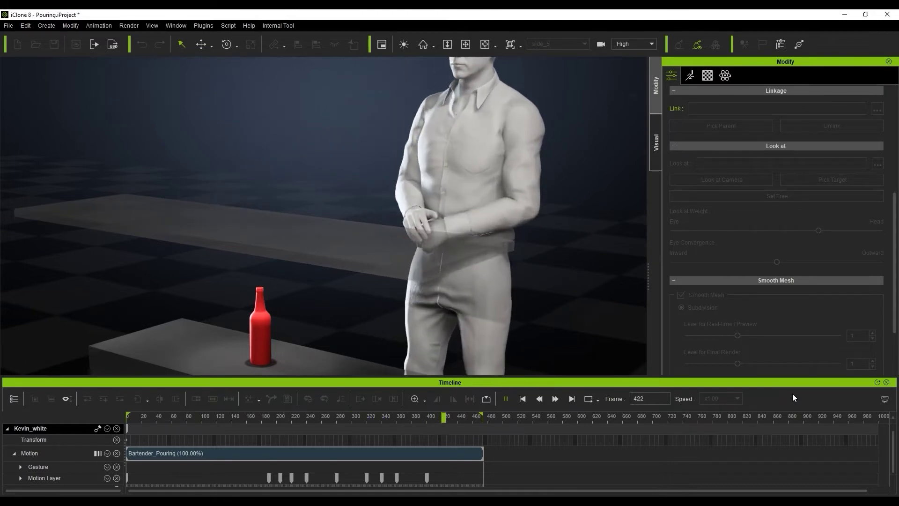
{"action": "left_click", "coordinate": [262, 333]}
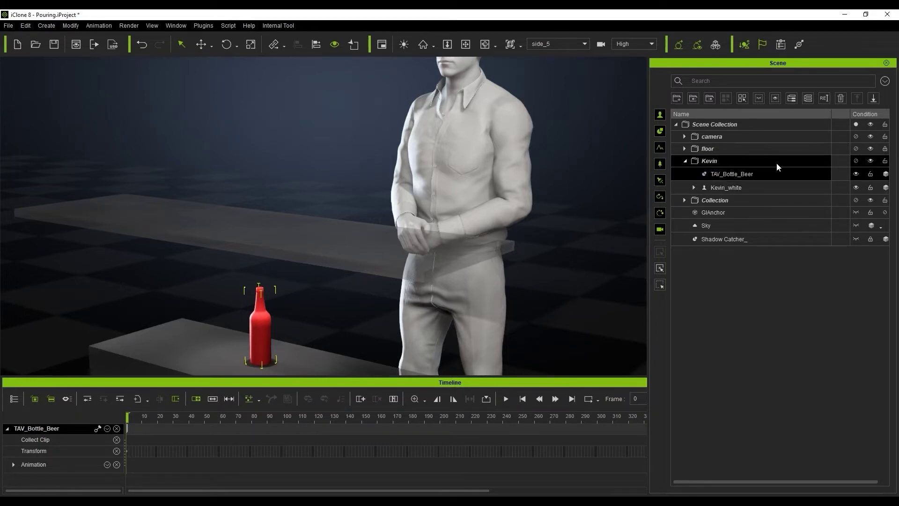
{"action": "left_click", "coordinate": [694, 187]}
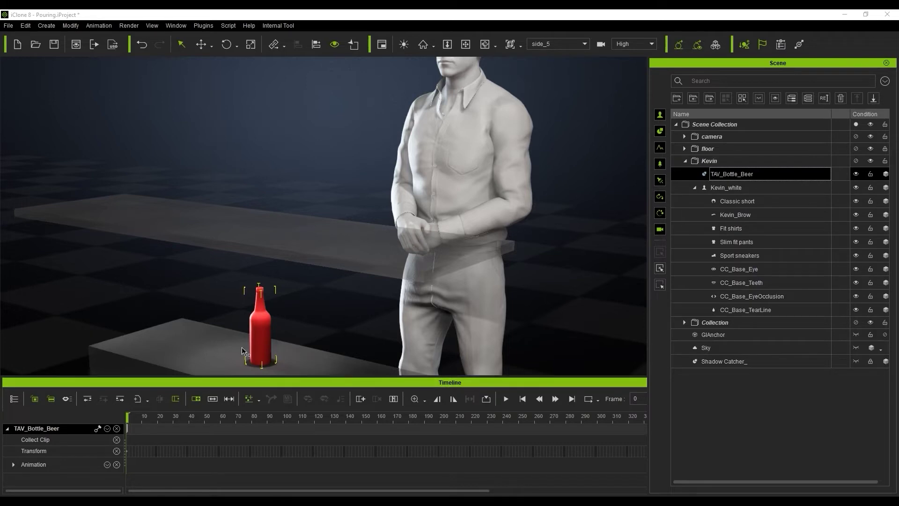
- Attach the bottle to the character's right hand, CC_Base_R_Hand, at frame 177
{"action": "left_click_drag", "start_coordinate": [158, 422], "coordinate": [403, 425]}
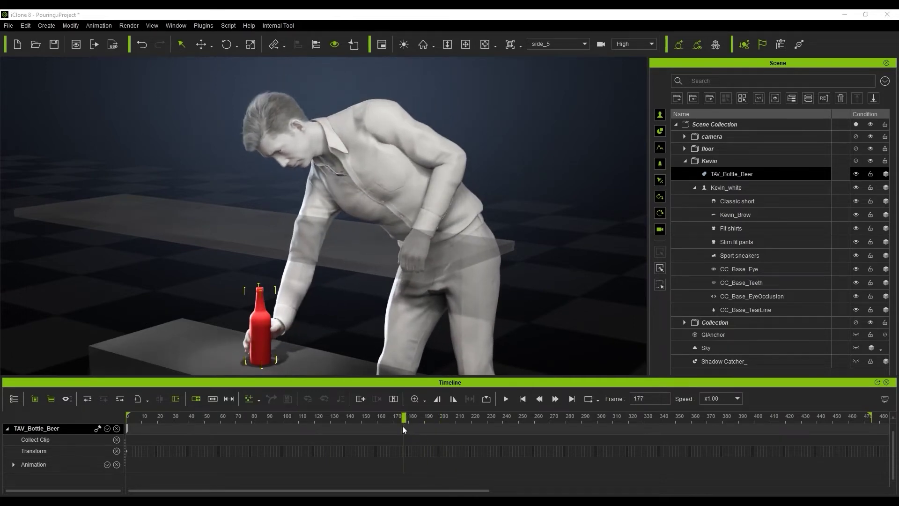
{"action": "double_click", "coordinate": [244, 350]}
{"action": "scroll", "coordinate": [863, 186], "scroll_direction": "down", "scroll_amount": 8}
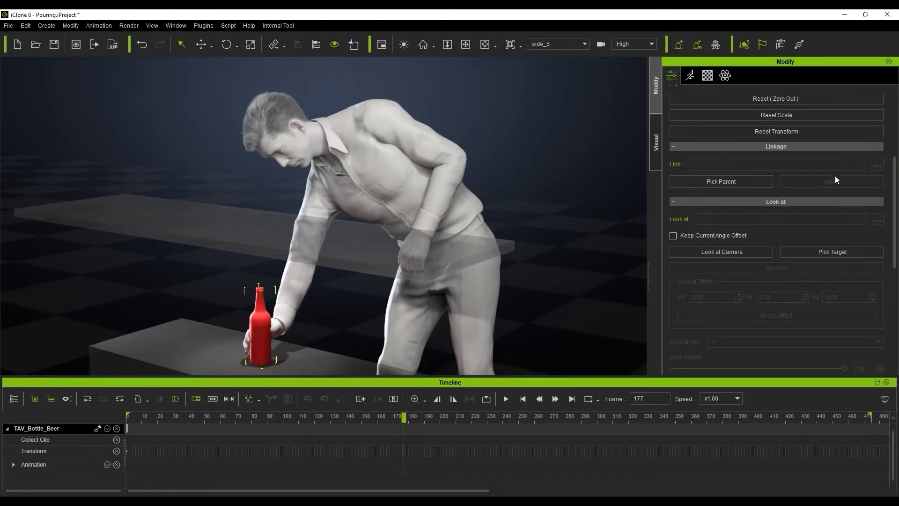
{"action": "left_click_drag", "start_coordinate": [895, 172], "coordinate": [895, 273]}
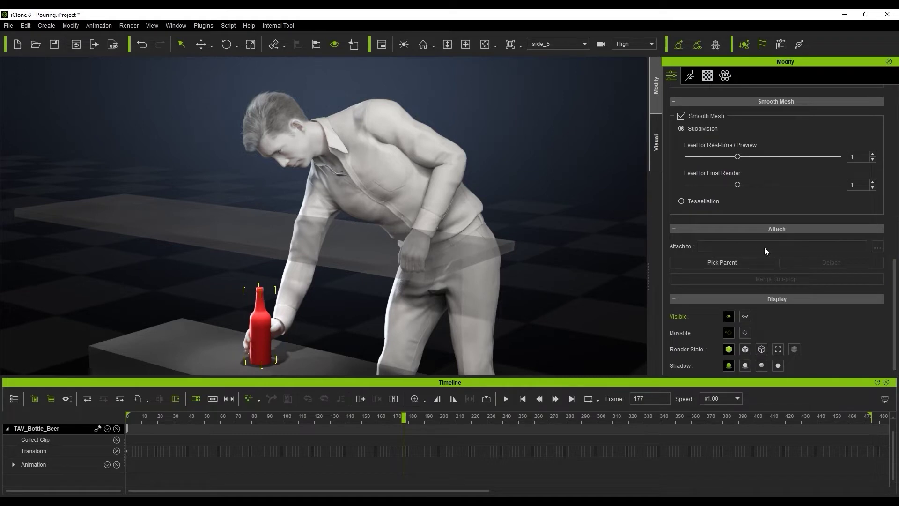
{"action": "left_click", "coordinate": [745, 263]}
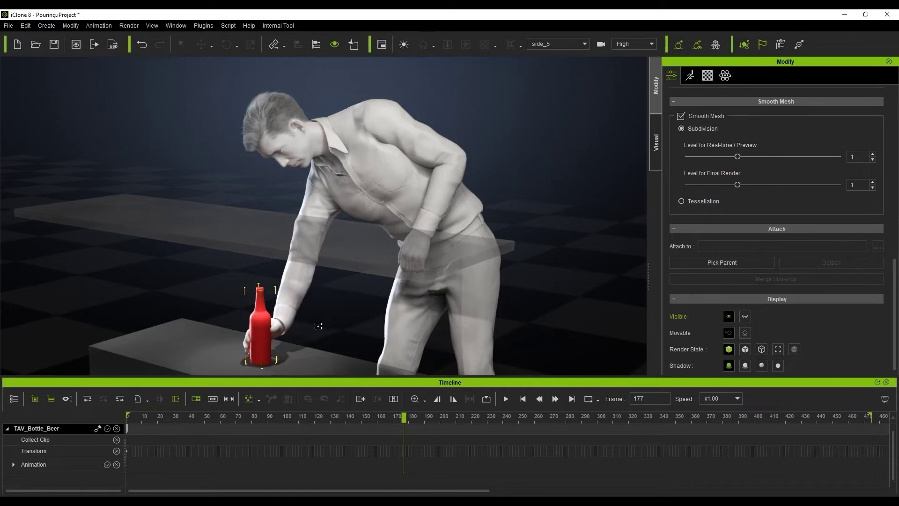
{"action": "left_click", "coordinate": [275, 336]}
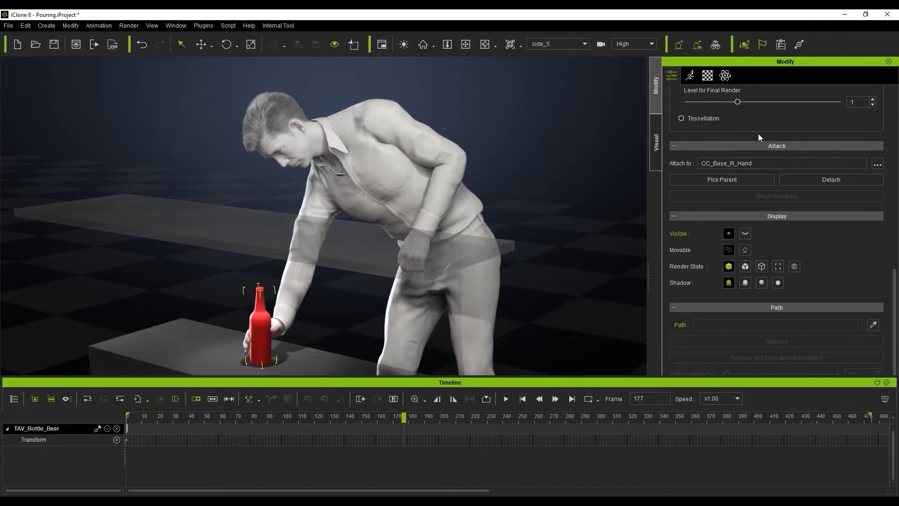
- Check where the attached TAV_Bottle_Beer sits under Kevin_white in the scene hierarchy
{"action": "key", "text": "F4"}
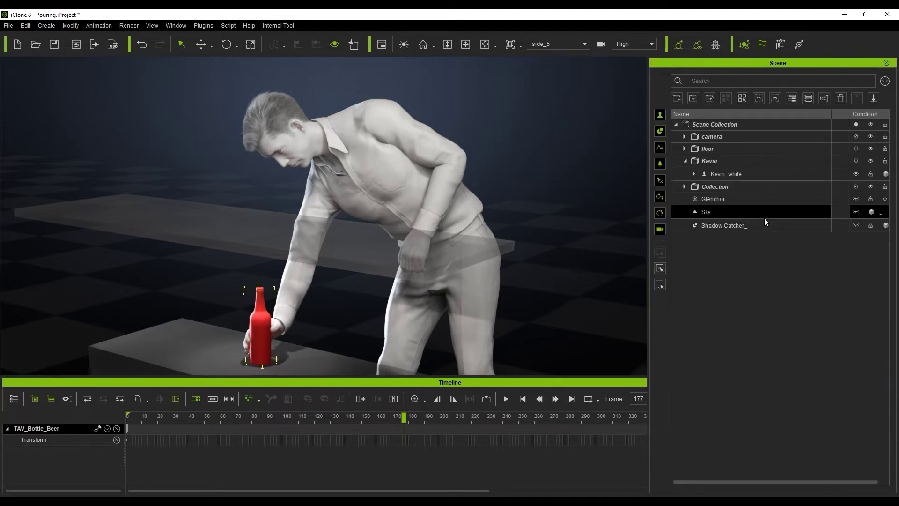
{"action": "left_click", "coordinate": [693, 174]}
{"action": "left_click", "coordinate": [763, 188]}
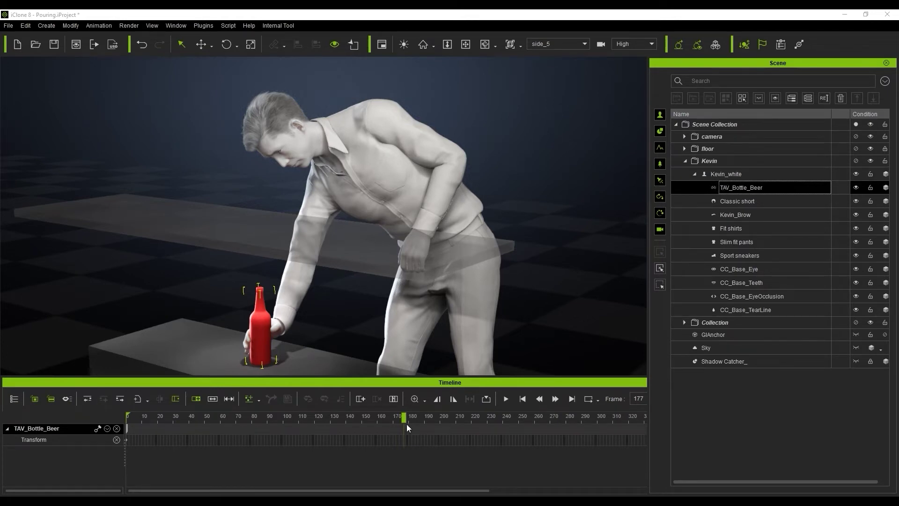
- Detach the bottle from the right hand at frame 345 and check its place in the scene hierarchy
{"action": "left_click_drag", "start_coordinate": [407, 423], "coordinate": [668, 416]}
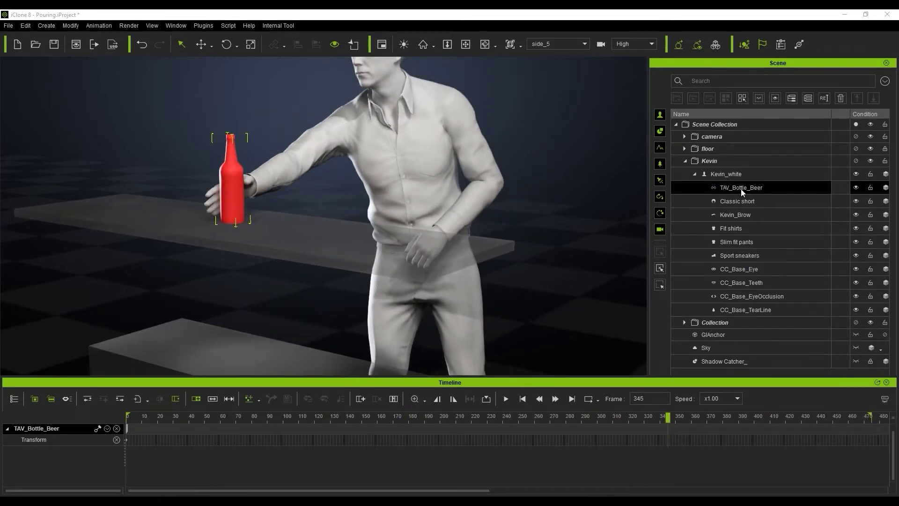
{"action": "double_click", "coordinate": [765, 190]}
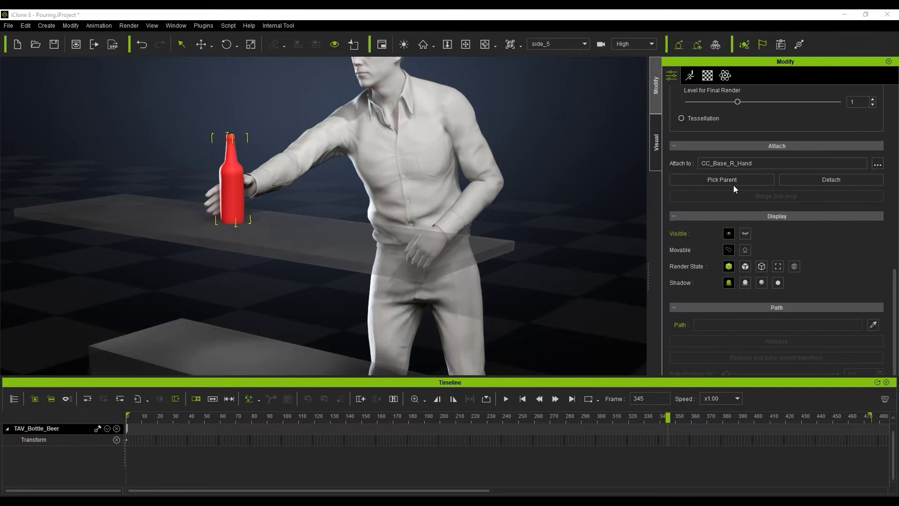
{"action": "left_click", "coordinate": [833, 184]}
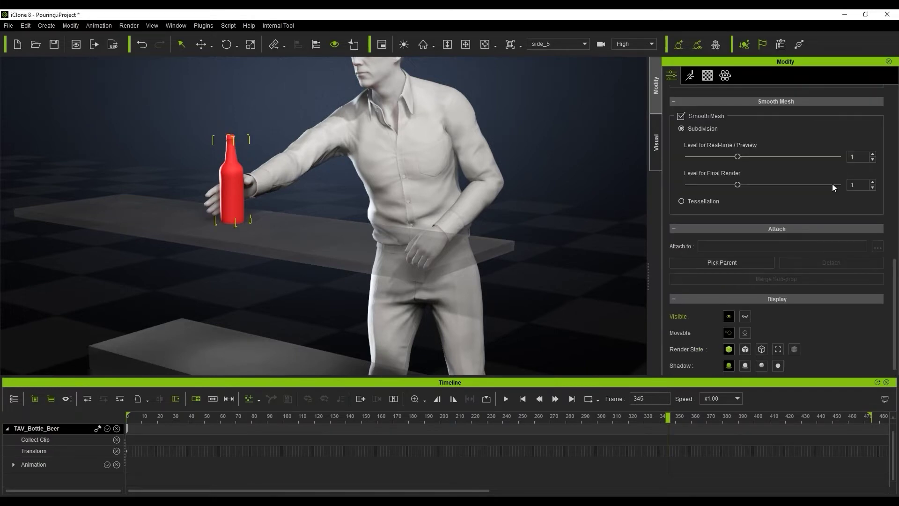
{"action": "key", "text": "F3"}
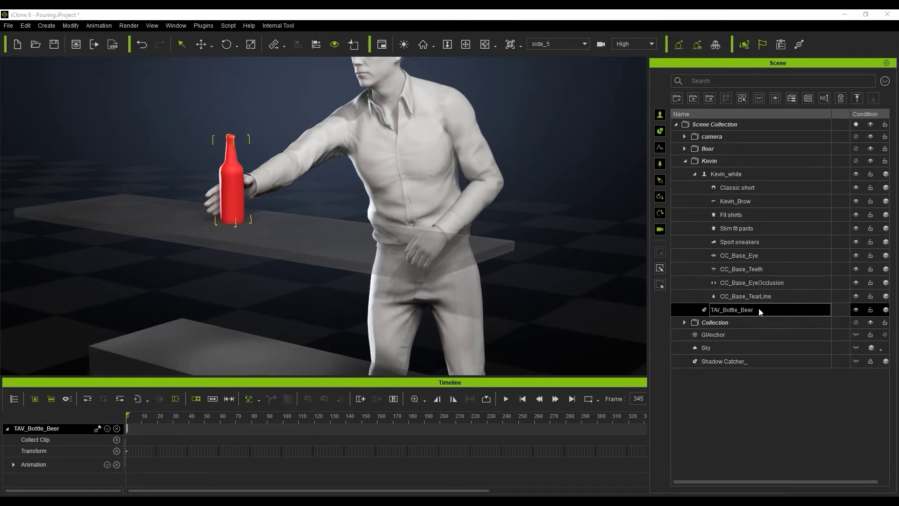
- Link the bottle to the character's right hand, CC_Base_R_Hand, at frame 177 and play the animation
{"action": "double_click", "coordinate": [635, 386]}
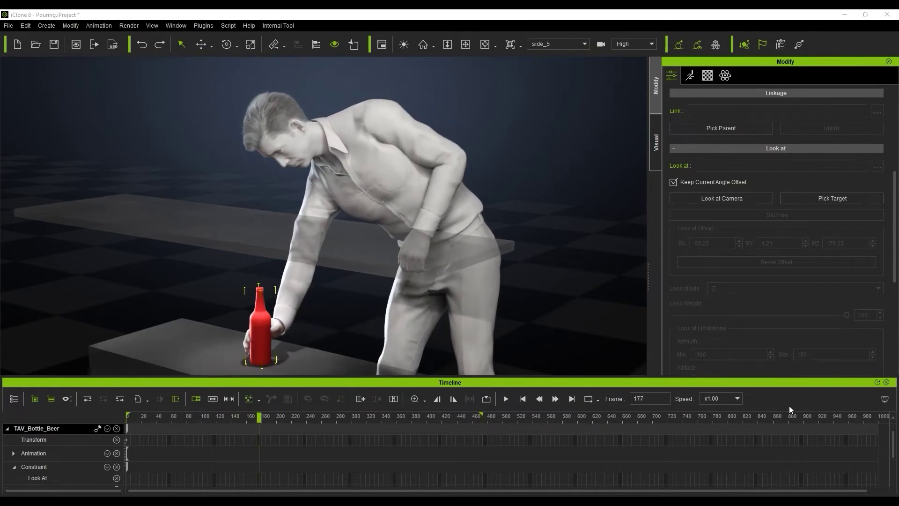
{"action": "left_click", "coordinate": [274, 44]}
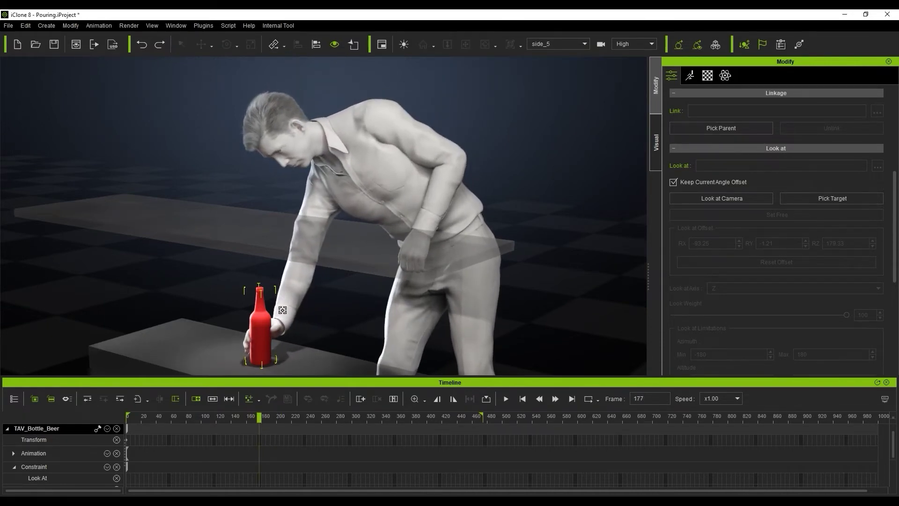
{"action": "left_click", "coordinate": [275, 336]}
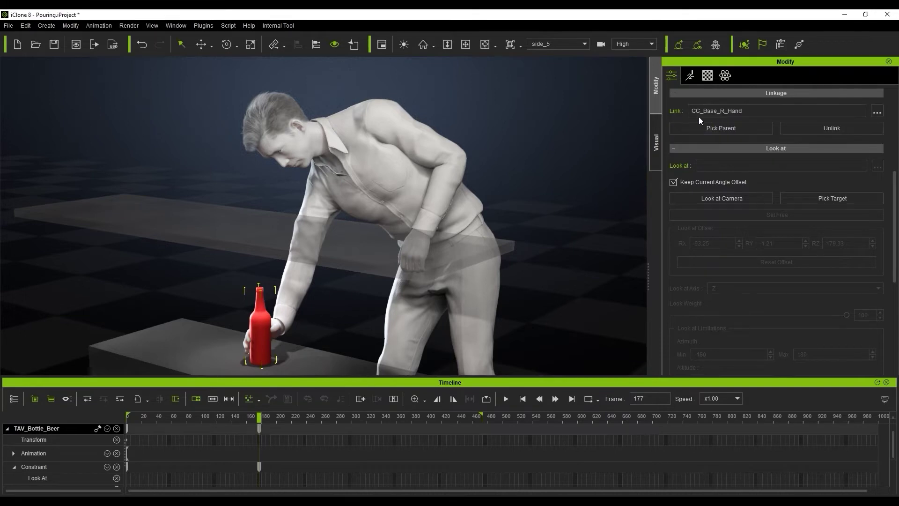
{"action": "key", "text": "space"}
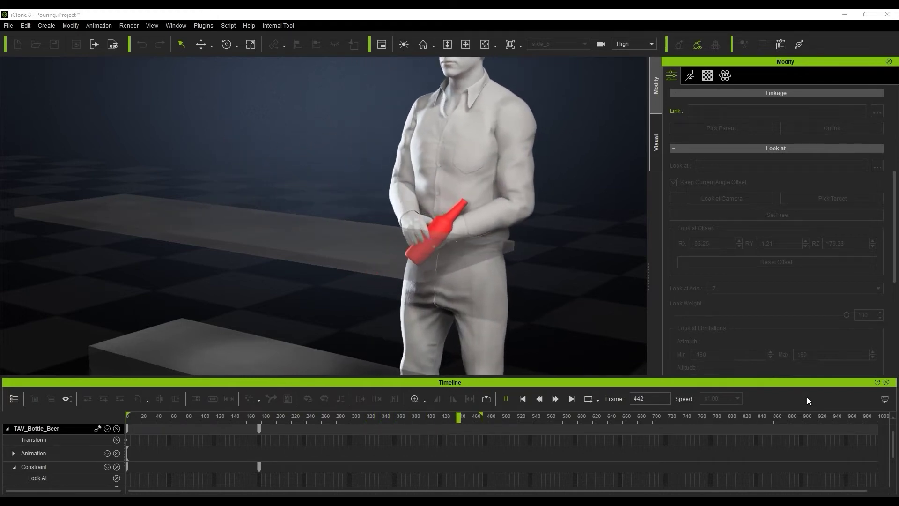
- Unlink the bottle from the right hand at frame 340, where it stands on the upper counter
{"action": "left_click_drag", "start_coordinate": [415, 416], "coordinate": [386, 417]}
{"action": "key", "text": "Left"}
{"action": "key", "text": "Left"}
{"action": "key", "text": "Left"}
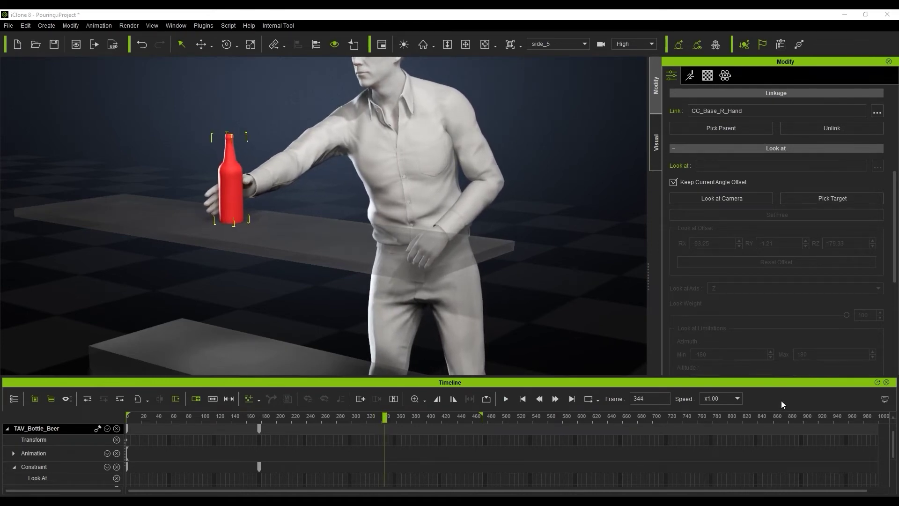
{"action": "key", "text": "Left"}
{"action": "key", "text": "Left"}
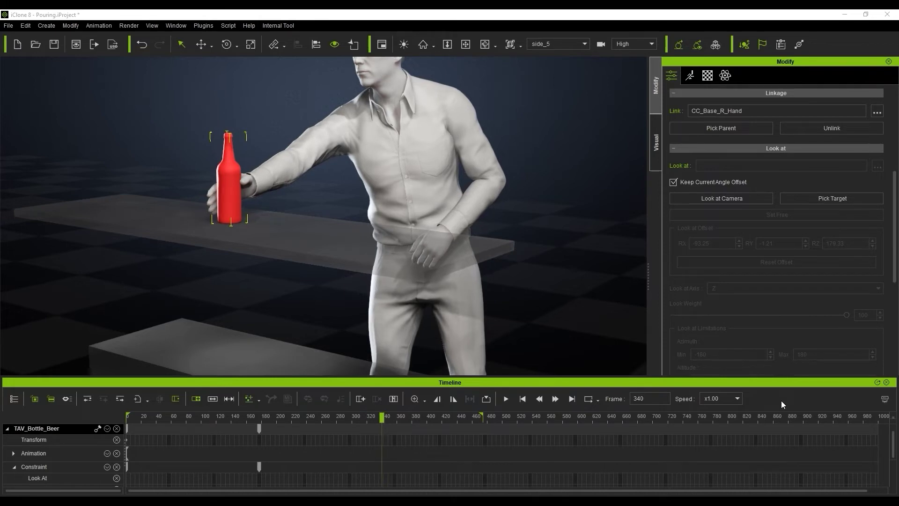
{"action": "left_click", "coordinate": [282, 45]}
{"action": "left_click", "coordinate": [308, 74]}
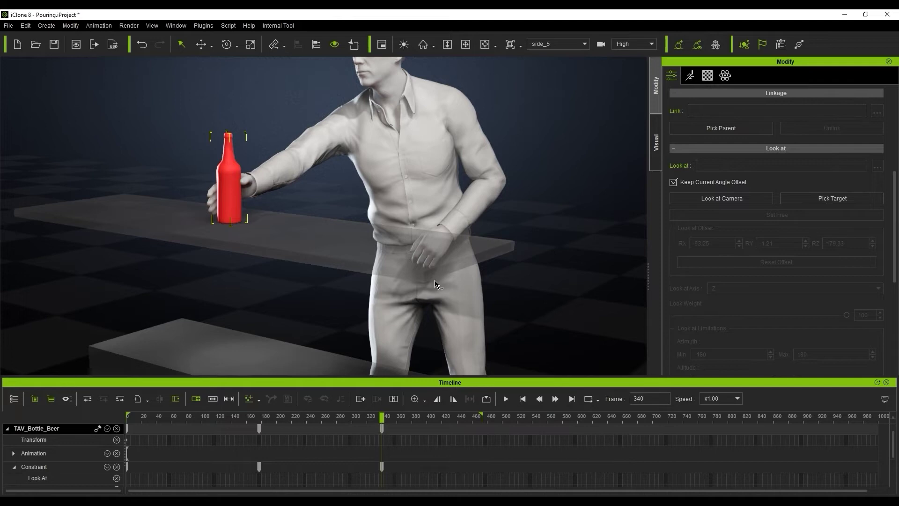
- Play the animation on to its end, and replay it from the first frame to review the pickup and release
{"action": "key", "text": "space"}
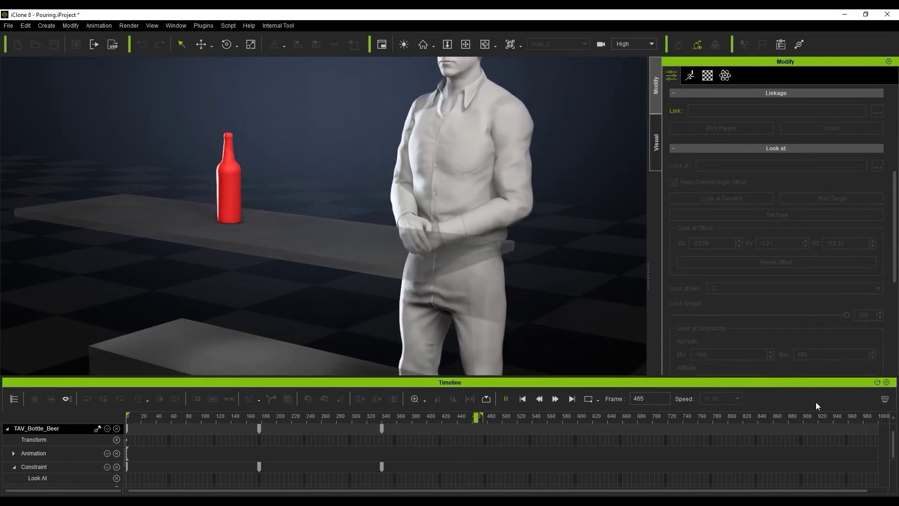
{"action": "key", "text": "space"}
{"action": "key", "text": "Home"}
{"action": "key", "text": "space"}
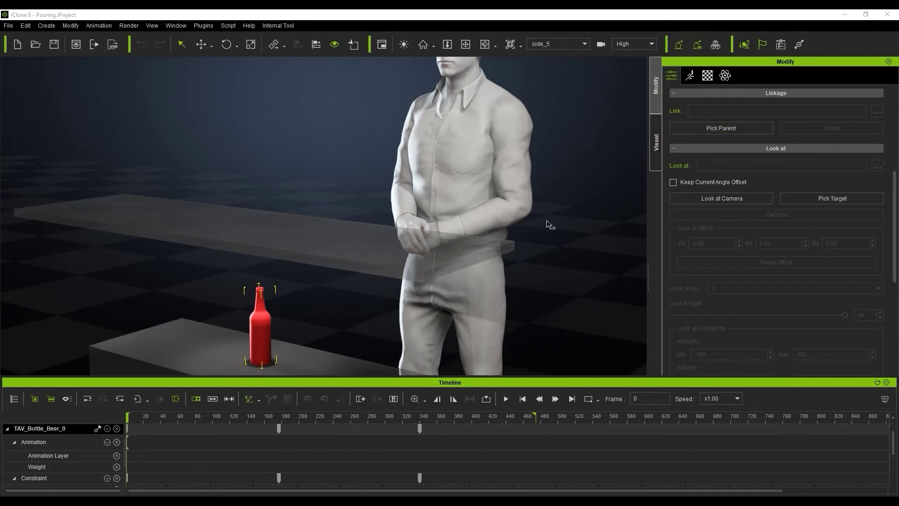
- Scrub the timeline to frames 179, 343 and 429 to check the bottle's link parent at each stage
{"action": "left_click_drag", "start_coordinate": [138, 420], "coordinate": [282, 420]}
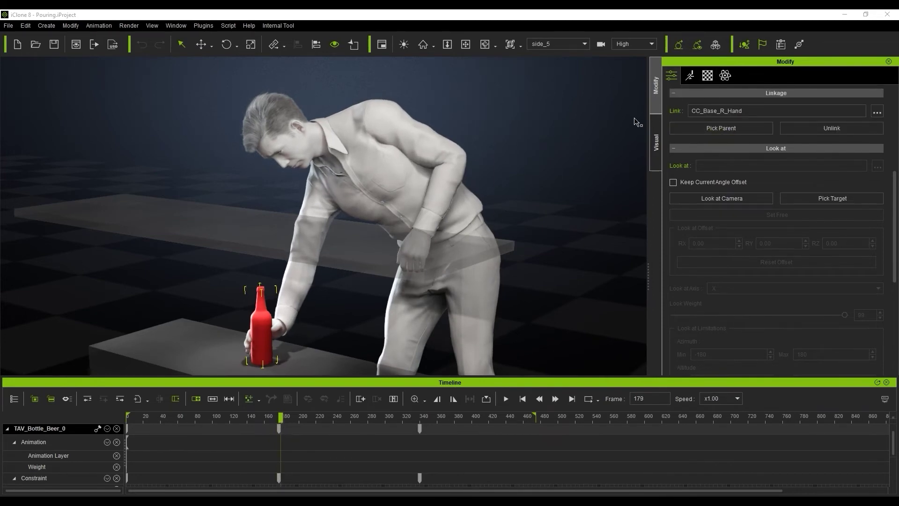
{"action": "left_click_drag", "start_coordinate": [284, 422], "coordinate": [423, 418]}
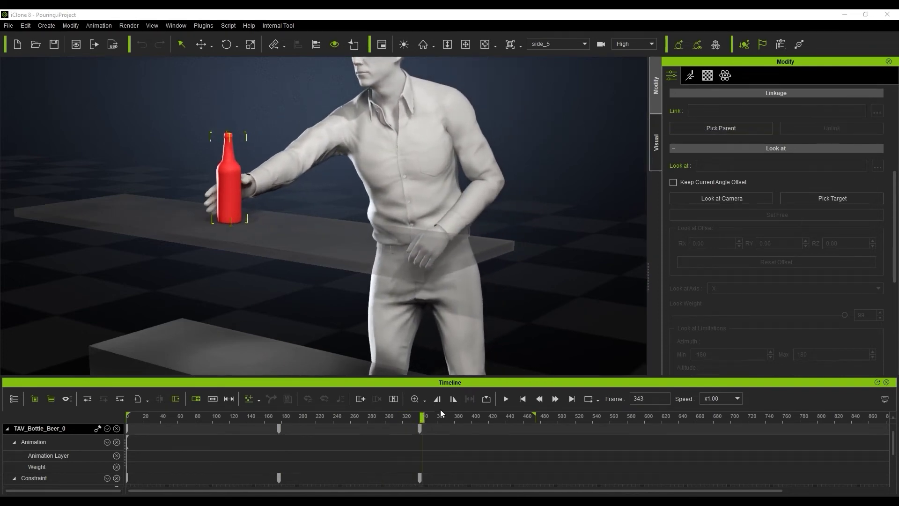
{"action": "left_click_drag", "start_coordinate": [424, 418], "coordinate": [497, 417]}
- Examine the bottle's Constraint keys and its Link track in the timeline
{"action": "scroll", "coordinate": [470, 449], "scroll_direction": "down", "scroll_amount": 2}
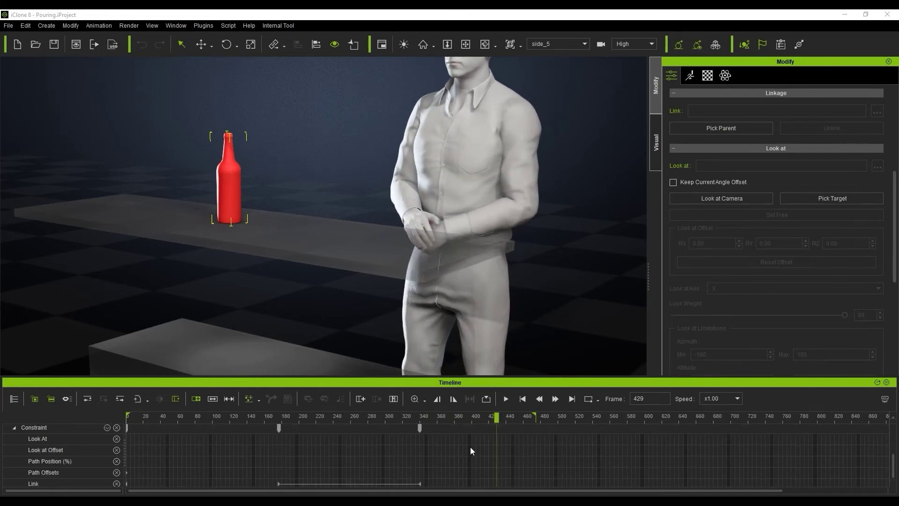
{"action": "left_click", "coordinate": [29, 428]}
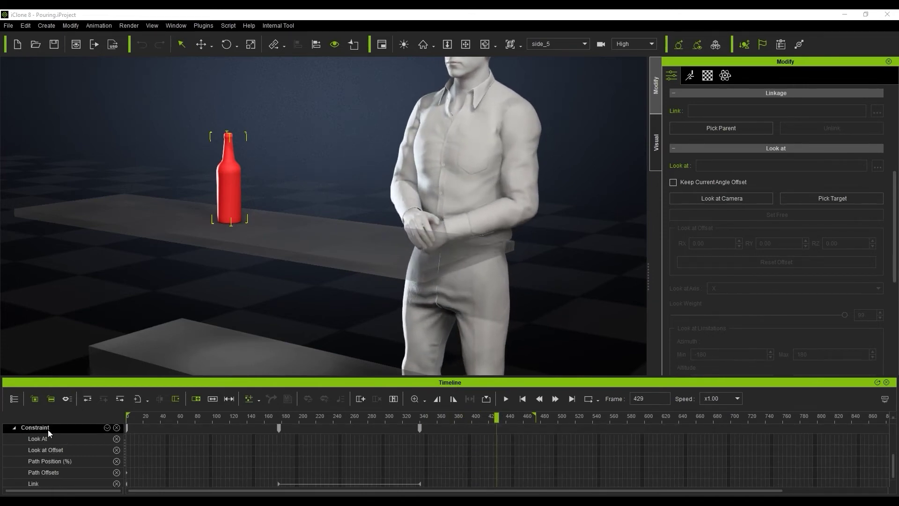
{"action": "left_click", "coordinate": [52, 484]}
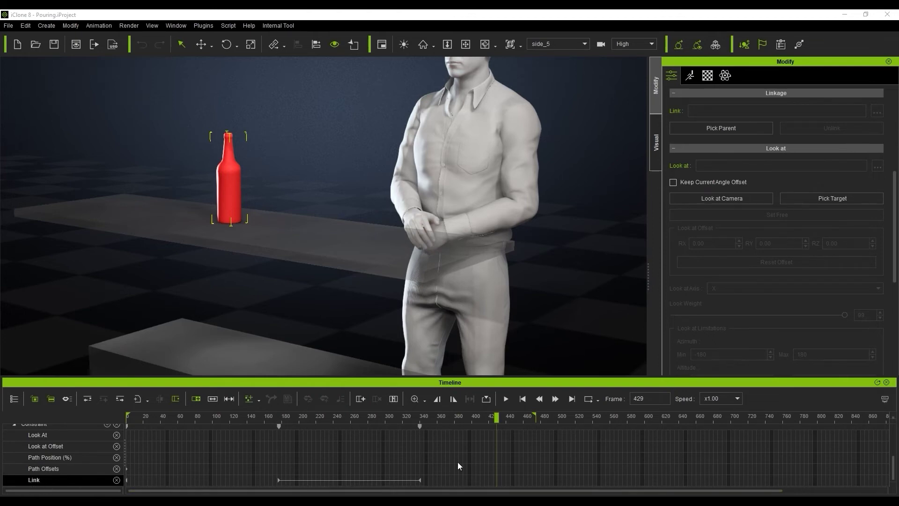
{"action": "scroll", "coordinate": [75, 462], "scroll_direction": "up", "scroll_amount": 3}
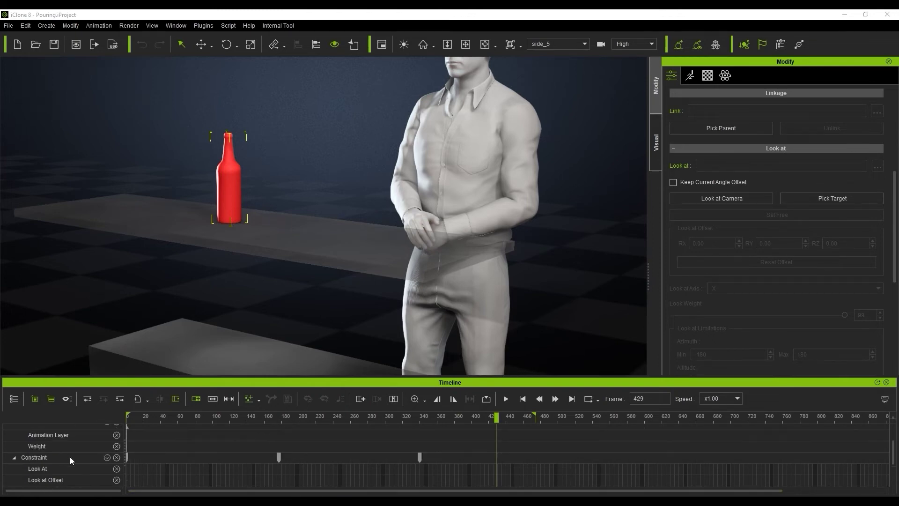
- Bake the bottle's linked movement into its Animation track with Flatten All Motion With Constraint
{"action": "left_click", "coordinate": [60, 443]}
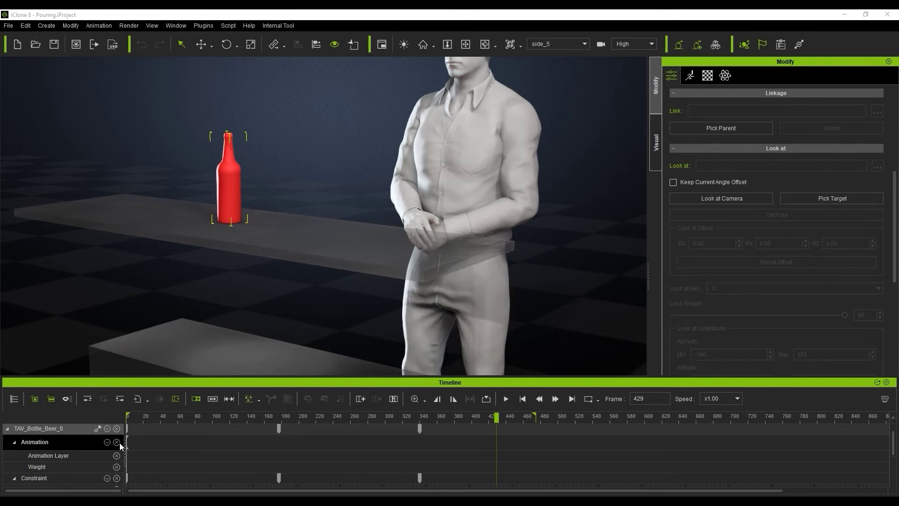
{"action": "left_click", "coordinate": [99, 25]}
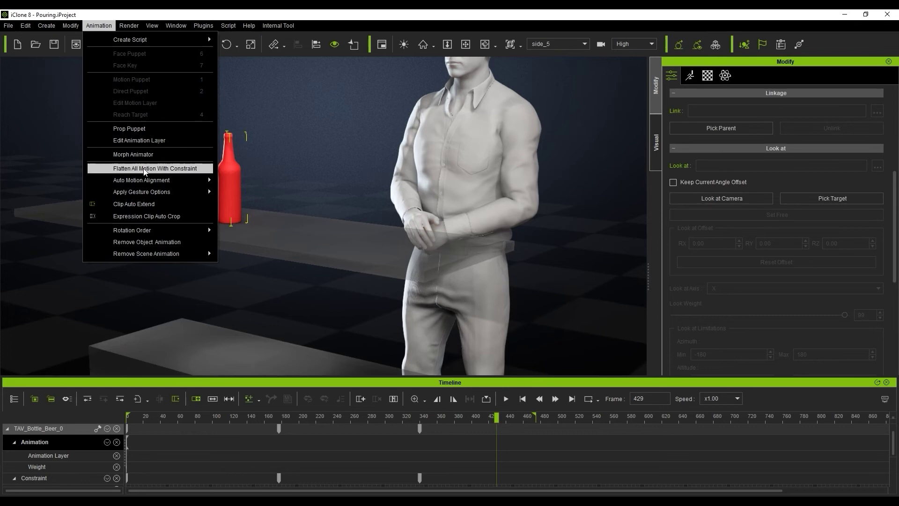
{"action": "left_click", "coordinate": [203, 171]}
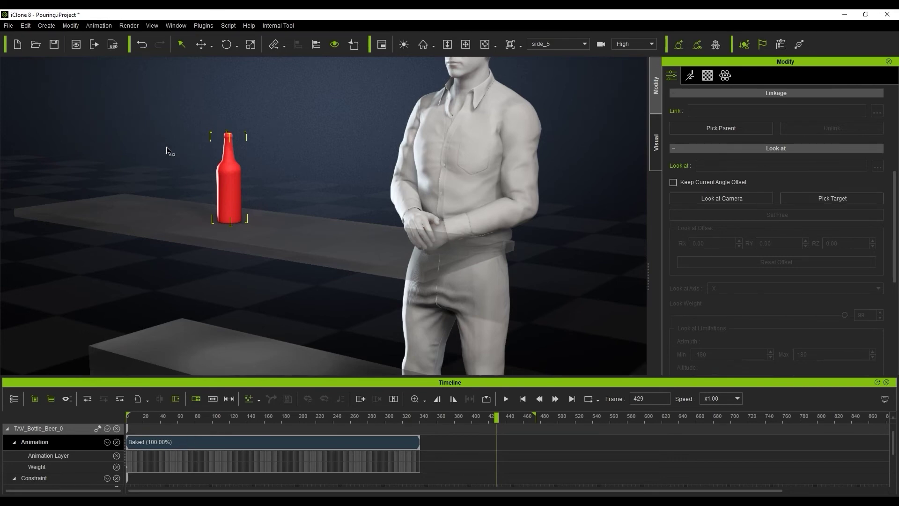
- Check the bottle's Link track and Baked animation clip, and return the playhead to the start
{"action": "scroll", "coordinate": [217, 451], "scroll_direction": "down", "scroll_amount": 3}
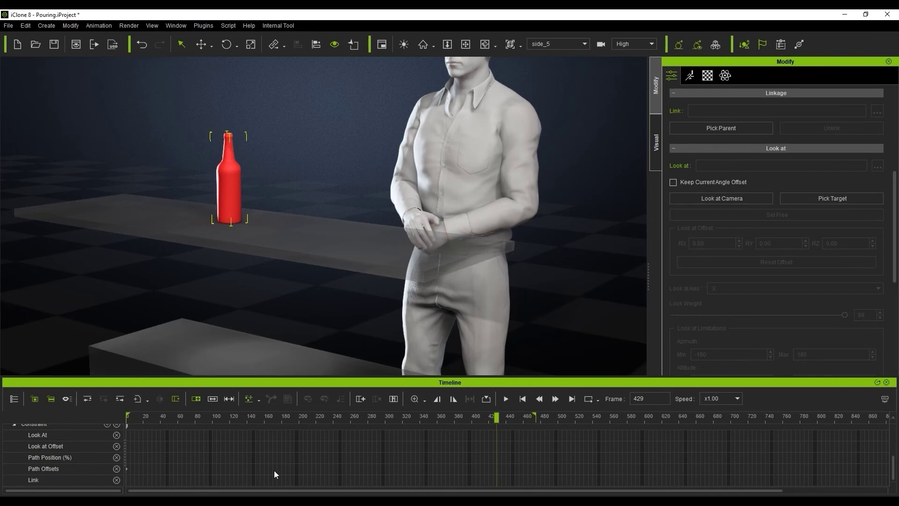
{"action": "scroll", "coordinate": [294, 449], "scroll_direction": "up", "scroll_amount": 4}
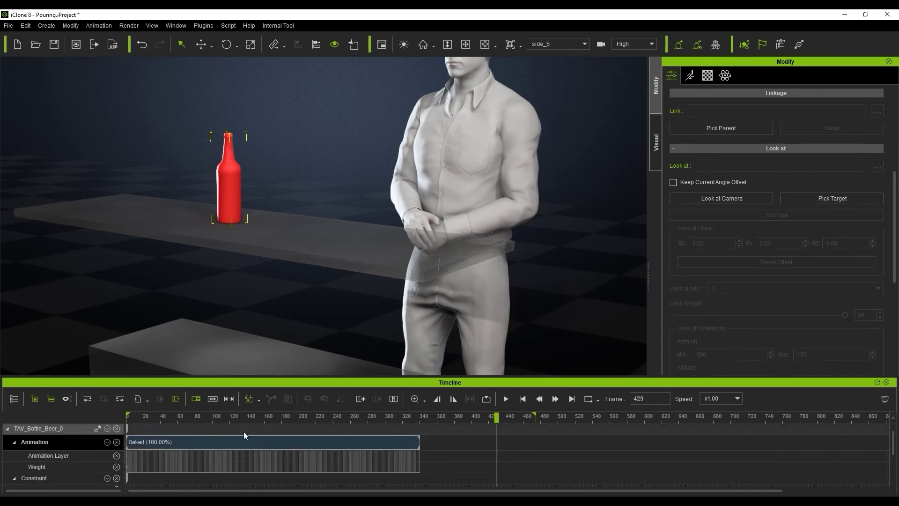
{"action": "left_click", "coordinate": [521, 399]}
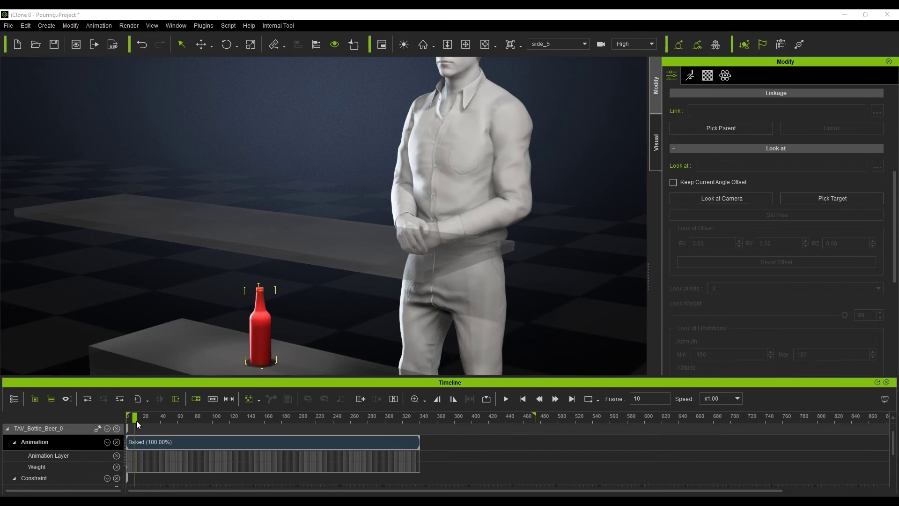